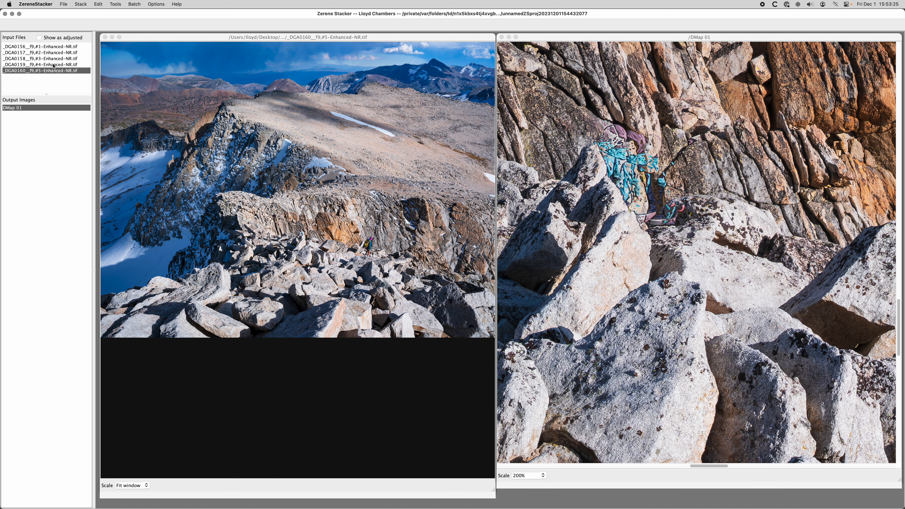
Start retouching the DMap 01 output, compare source frames #3 and #4, and choose _DGA0160__f9,#5-Enhanced-NR.tif as the source
left_click(99, 4)
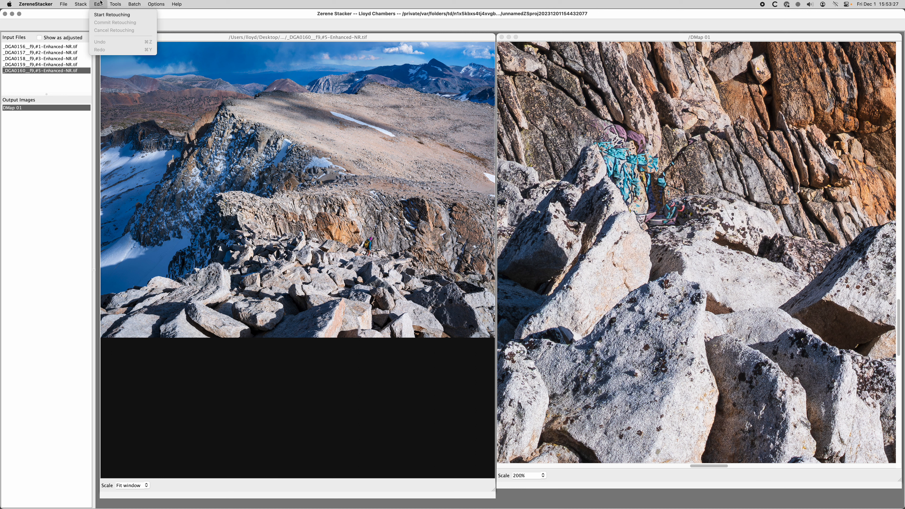
left_click(103, 15)
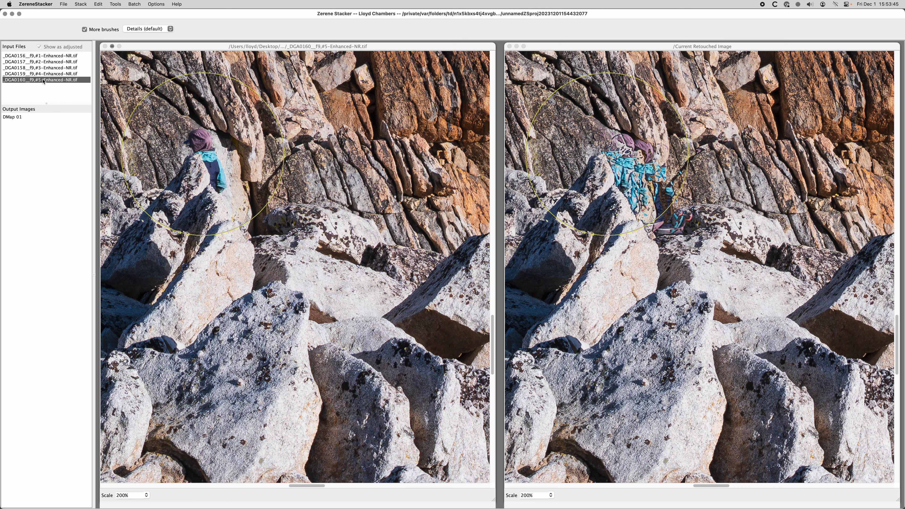
left_click(56, 69)
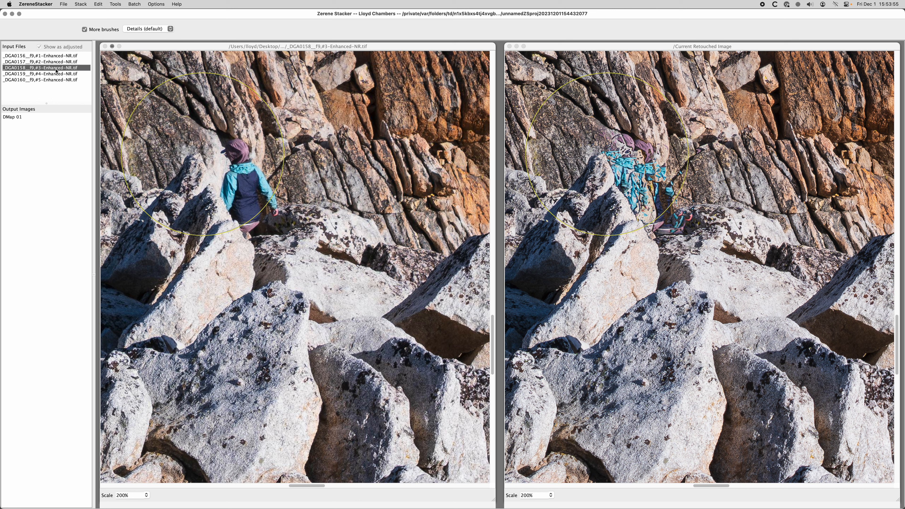
left_click(56, 73)
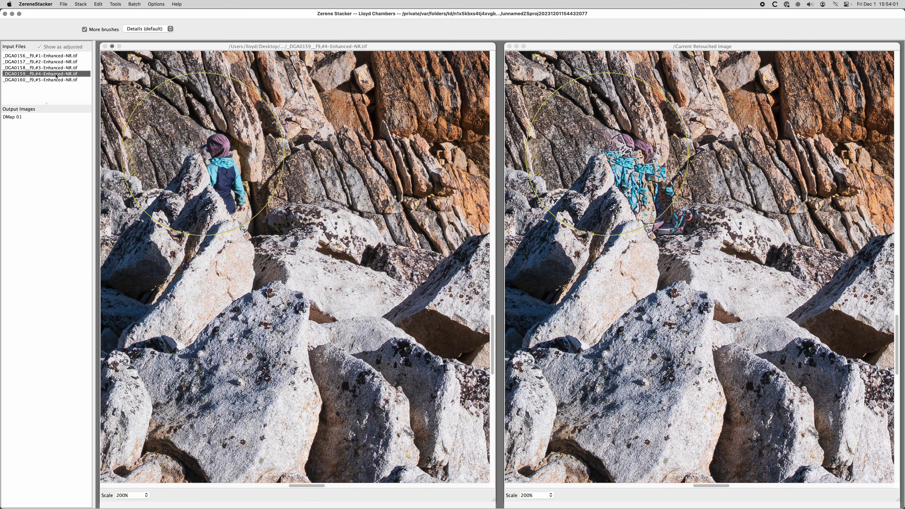
left_click(56, 81)
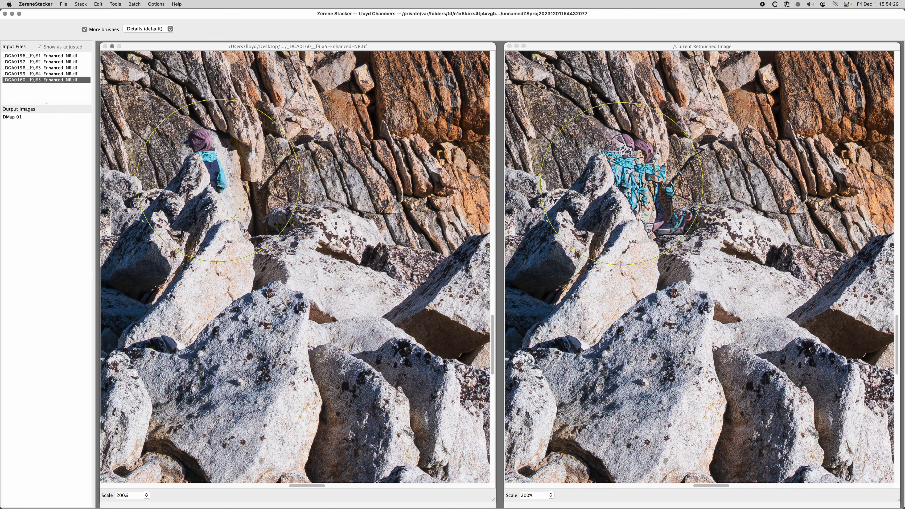
Size the brush and paint frame #5 over the ghosted teal-jacketed figure and the rocks around it
scroll(218, 180, "down", 5)
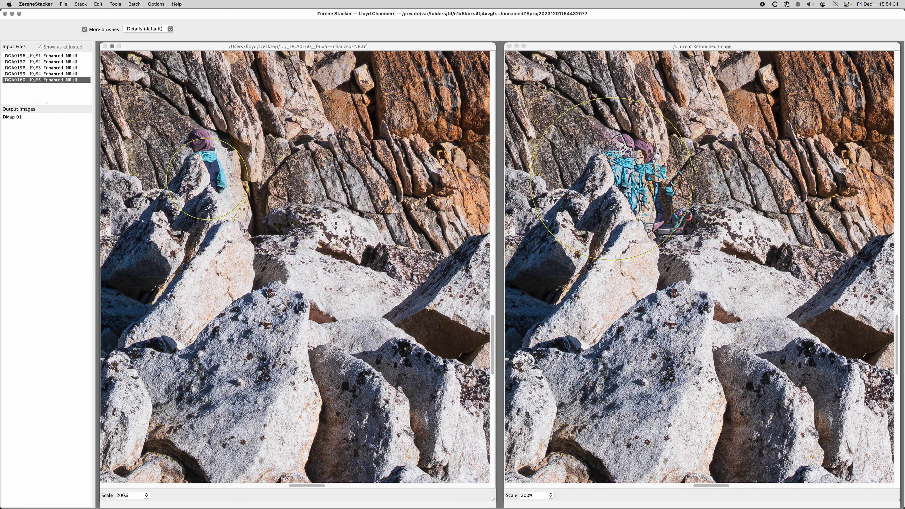
scroll(207, 178, "up", 4)
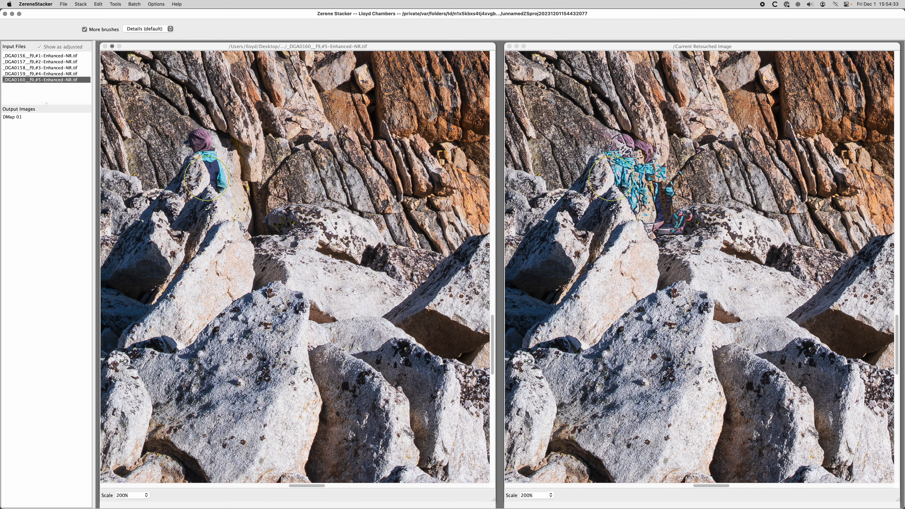
scroll(207, 177, "up", 3)
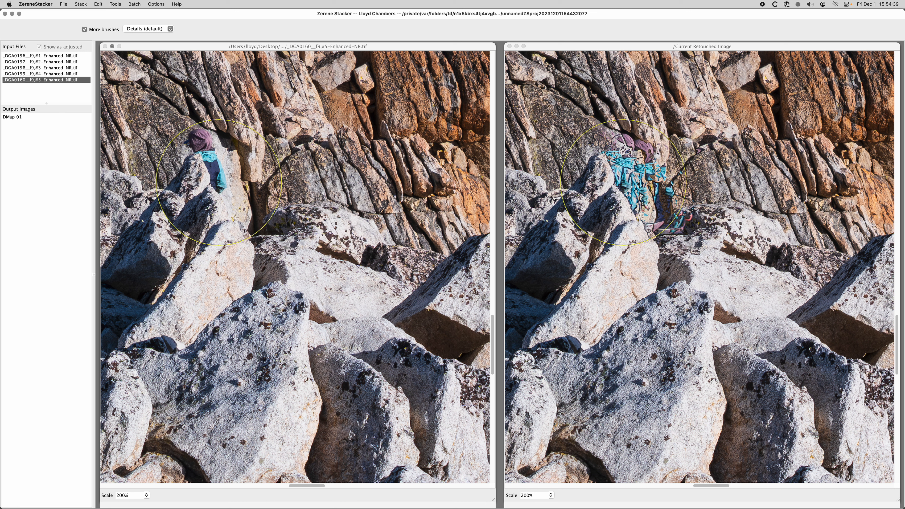
left_click(220, 183)
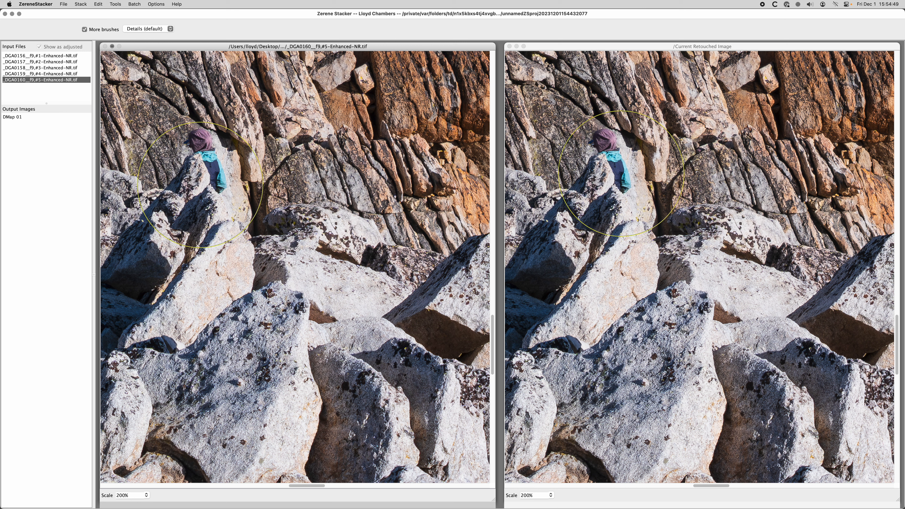
left_click(192, 195)
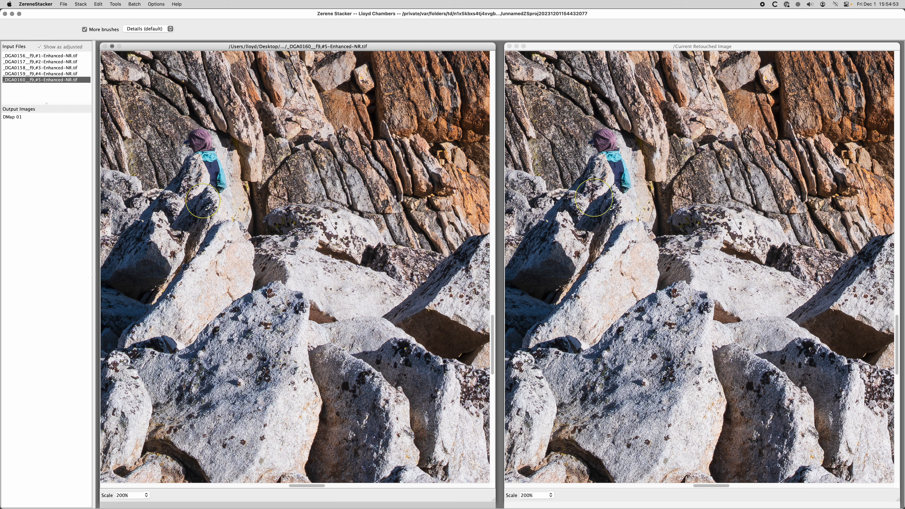
scroll(191, 199, "up", 4)
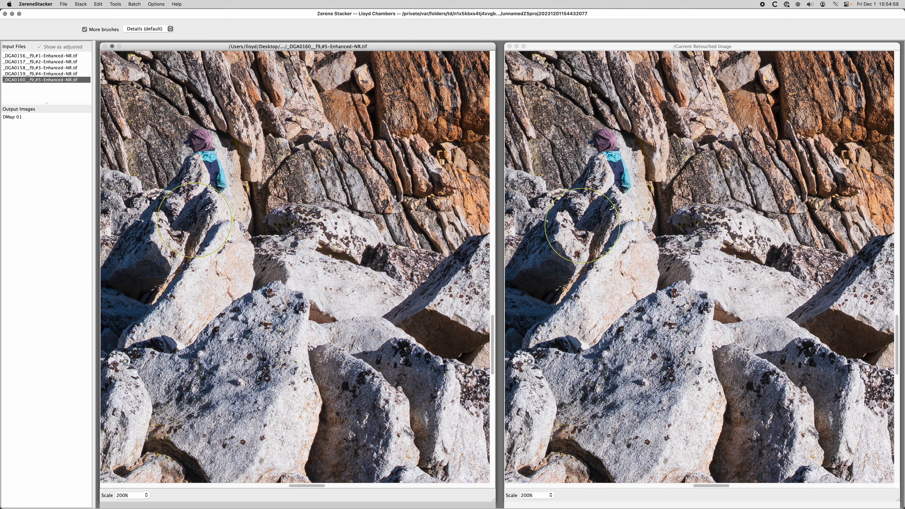
left_click(257, 221)
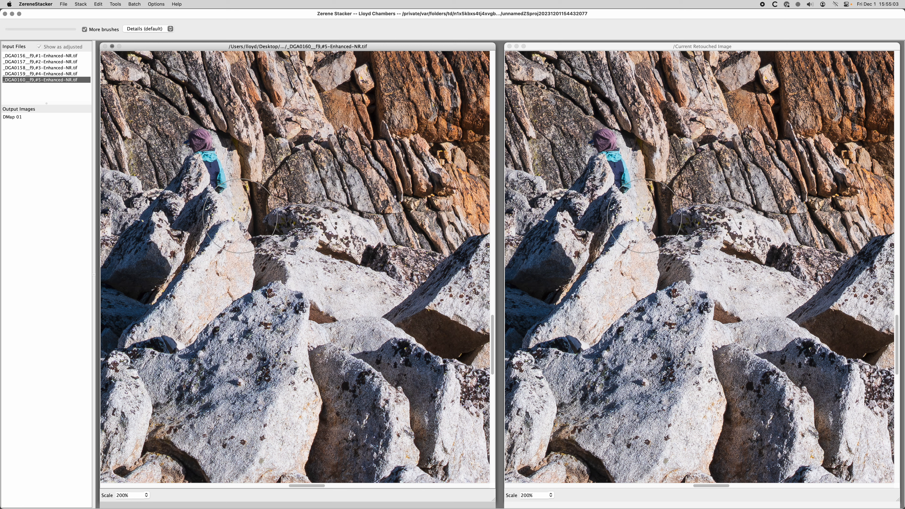
Paint frame #5 over the ghosted hiker with the yellow backpack and the surrounding boulders, using a larger brush
mouse_move(323, 222)
left_mouse_down()
mouse_move(77, 235)
mouse_move(31, 252)
mouse_move(2, 224)
mouse_move(1, 202)
left_mouse_up()
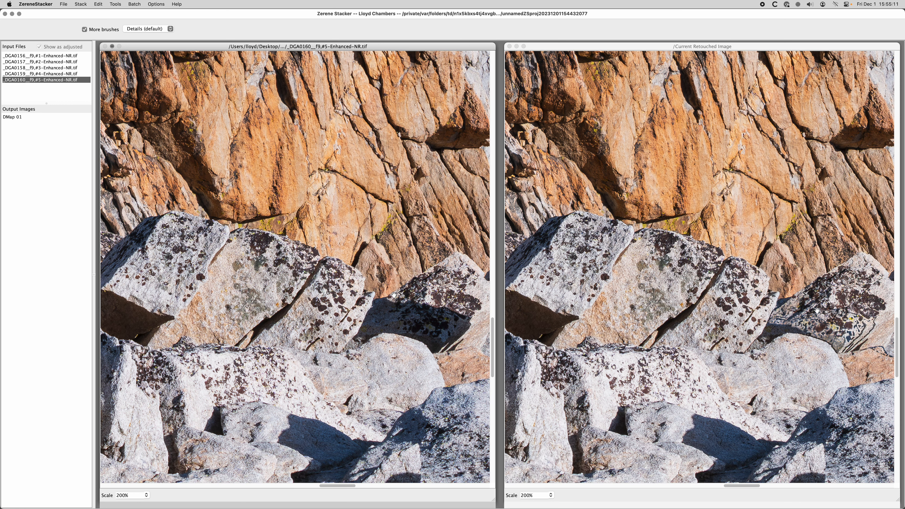
mouse_move(411, 293)
left_mouse_down()
mouse_move(202, 232)
mouse_move(161, 162)
left_mouse_up()
mouse_move(217, 220)
left_mouse_down()
mouse_move(200, 227)
mouse_move(190, 256)
mouse_move(203, 247)
left_mouse_up()
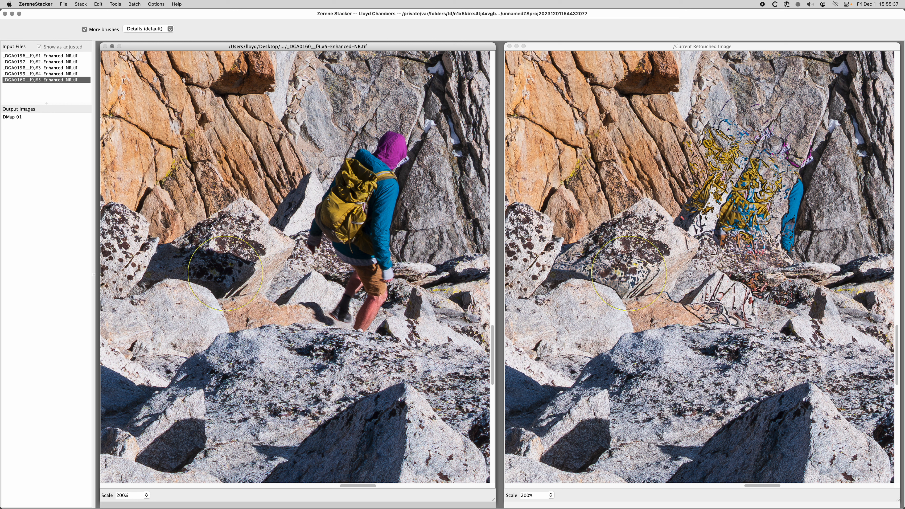
scroll(223, 272, "up", 3)
scroll(224, 273, "up", 1)
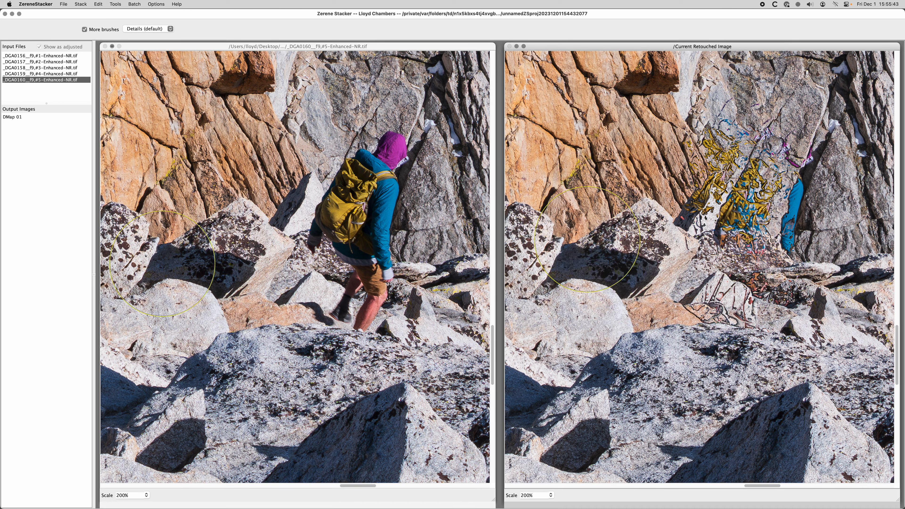
mouse_move(673, 287)
left_mouse_down()
mouse_move(727, 283)
mouse_move(748, 293)
mouse_move(784, 267)
mouse_move(760, 256)
mouse_move(780, 214)
mouse_move(787, 222)
mouse_move(749, 153)
mouse_move(773, 160)
mouse_move(780, 150)
mouse_move(720, 150)
mouse_move(698, 210)
mouse_move(673, 227)
mouse_move(767, 214)
mouse_move(784, 199)
mouse_move(789, 250)
mouse_move(774, 281)
left_mouse_up()
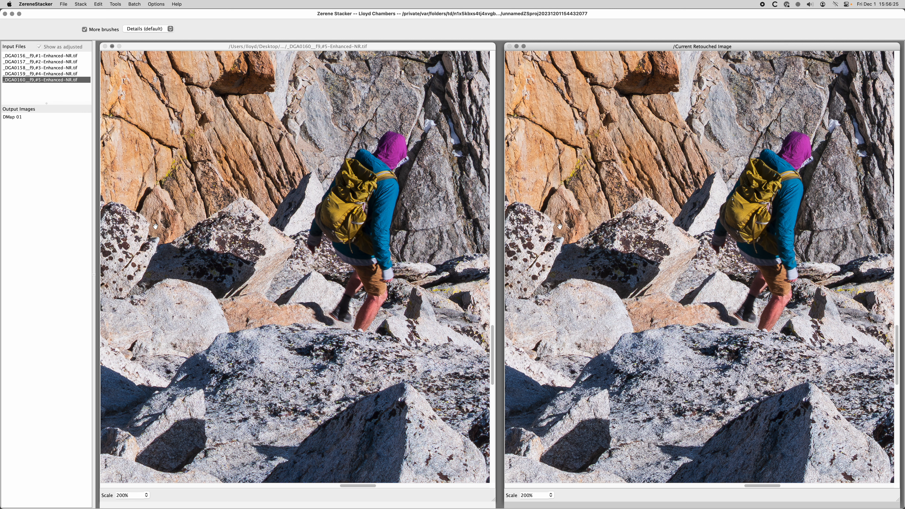
Inspect the rocks beside the backpacked hiker and commit the retouching
left_click_drag(156, 227, 252, 223)
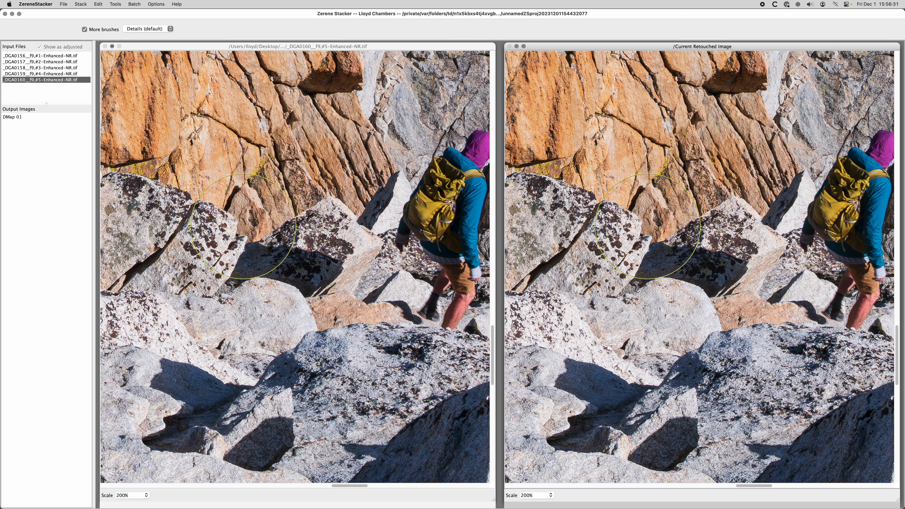
scroll(243, 226, "down", 6)
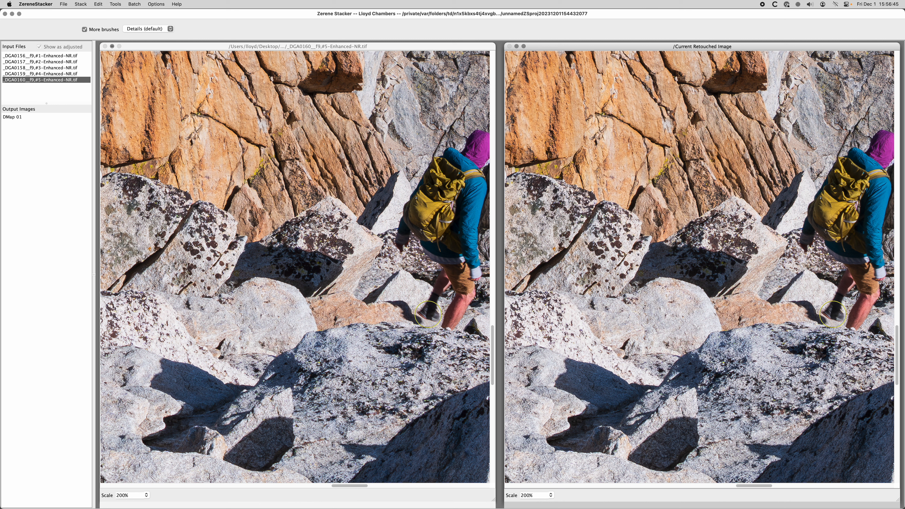
left_click(97, 4)
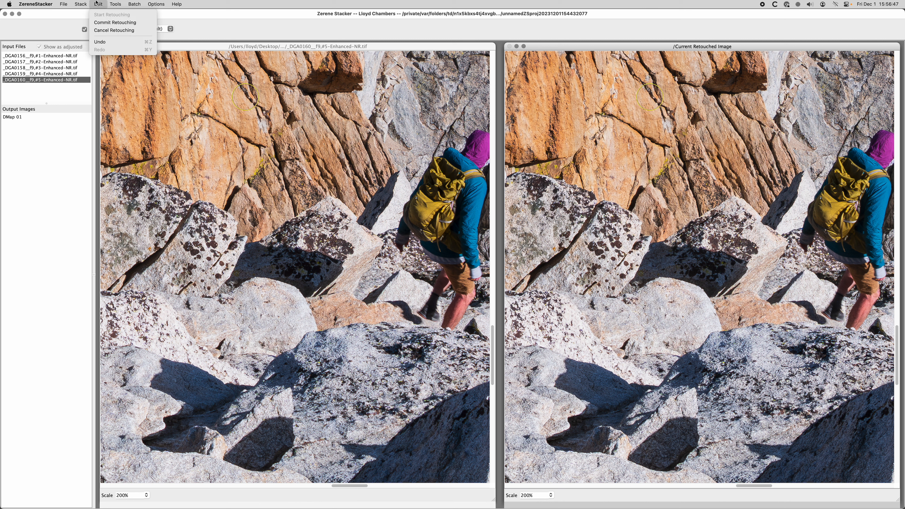
left_click(100, 26)
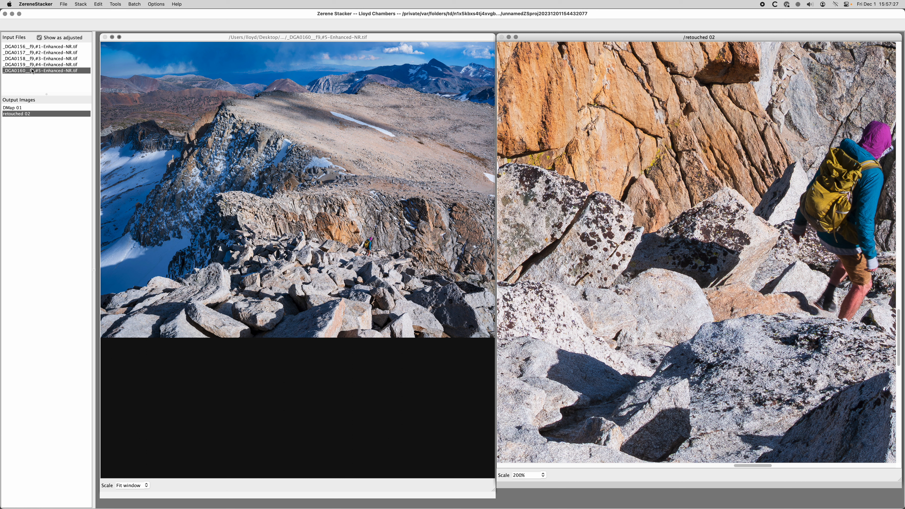
Start a new retouching session on retouched 02 and set the image scale to Fit window
left_click(99, 5)
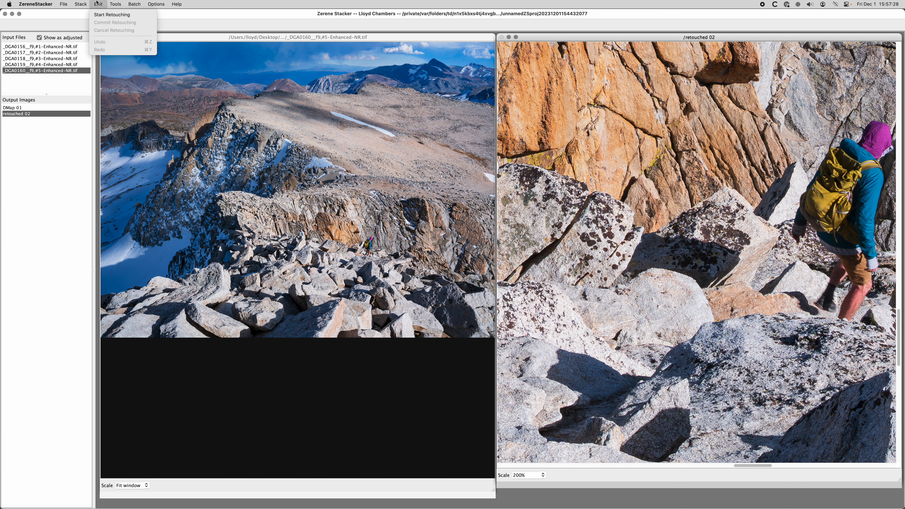
left_click(99, 15)
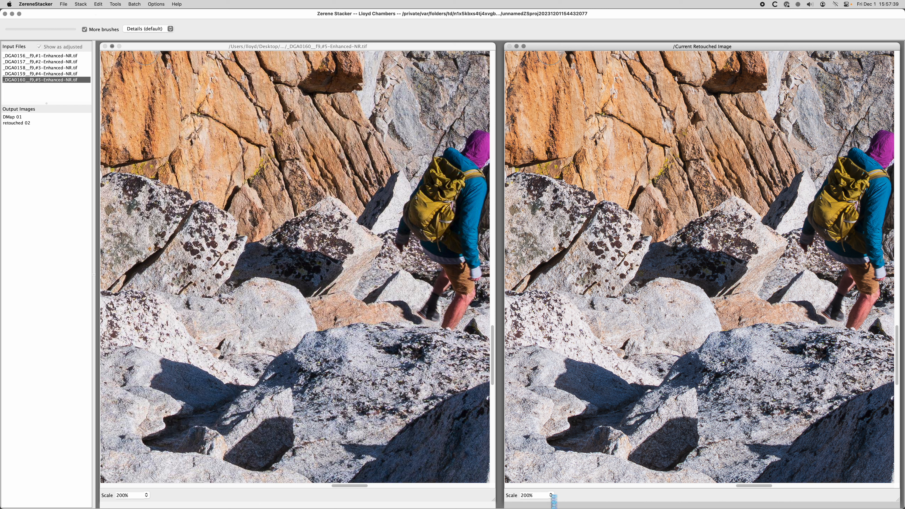
left_click(552, 497)
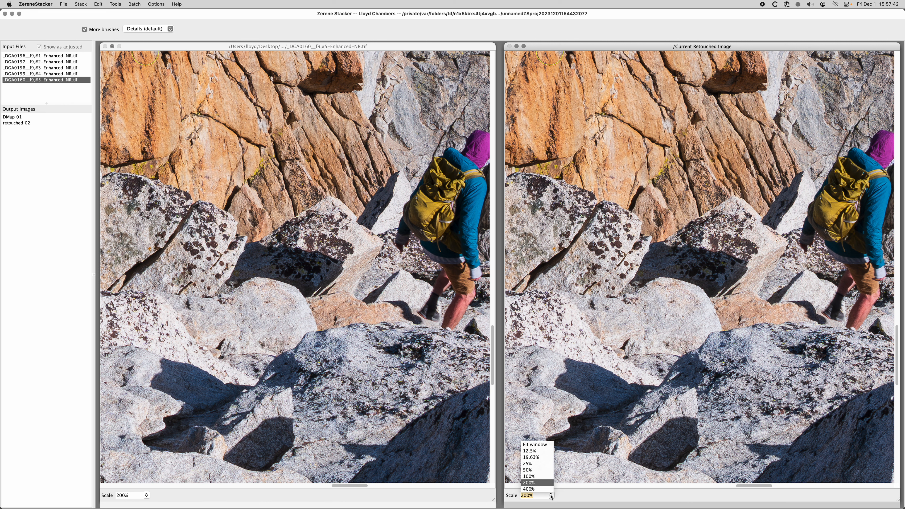
left_click(543, 447)
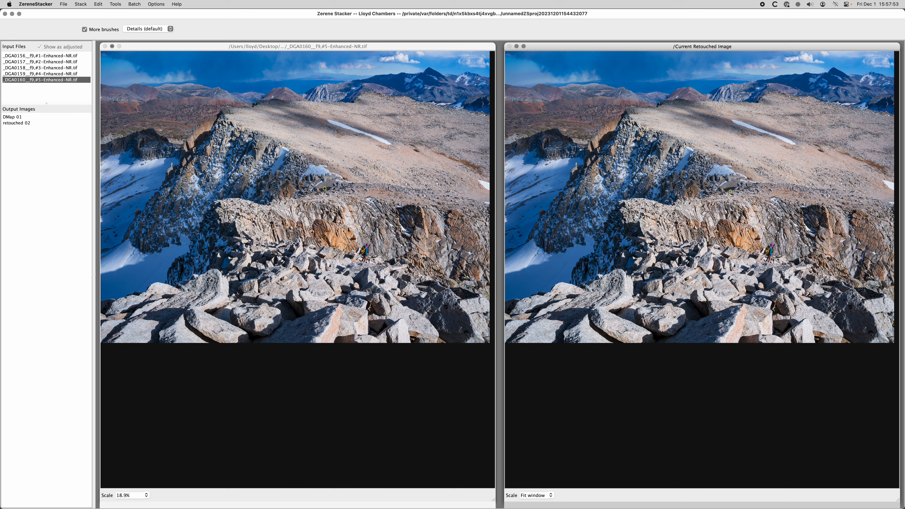
Enlarge the brush and paint frame #5 over the sky, distant mountains and upper plateau
scroll(324, 187, "up", 6)
scroll(324, 188, "up", 10)
scroll(324, 187, "down", 5)
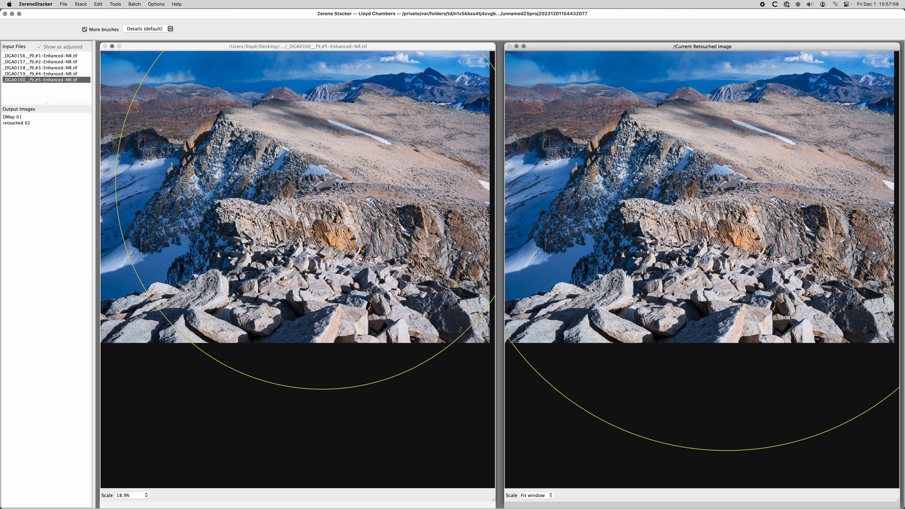
scroll(416, 197, "down", 3)
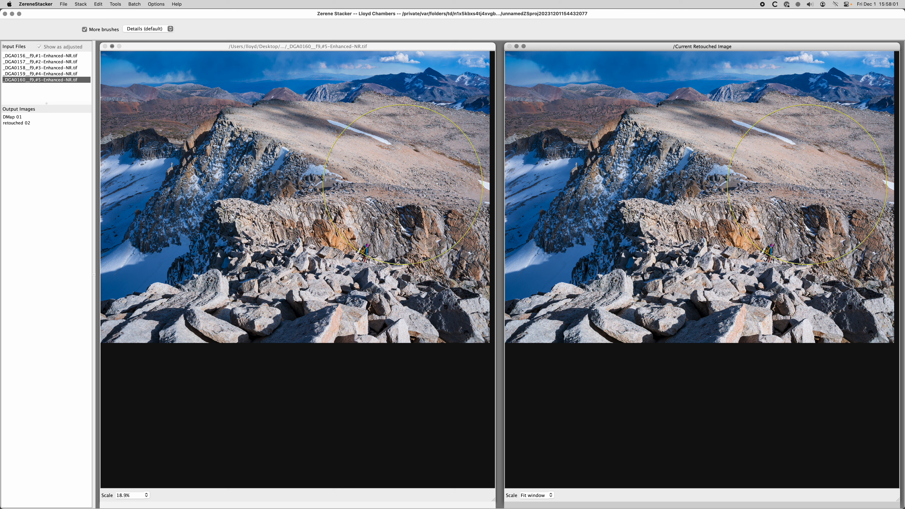
scroll(395, 148, "up", 2)
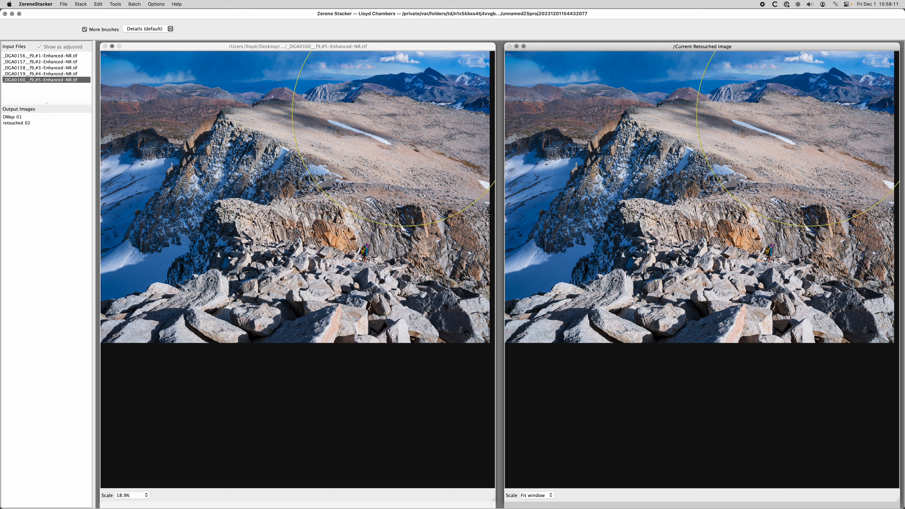
left_click(809, 114)
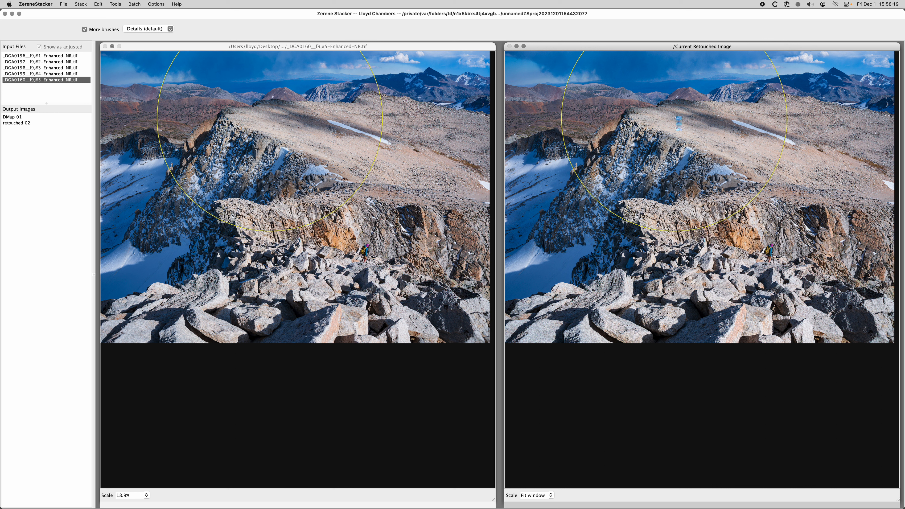
left_click(679, 123)
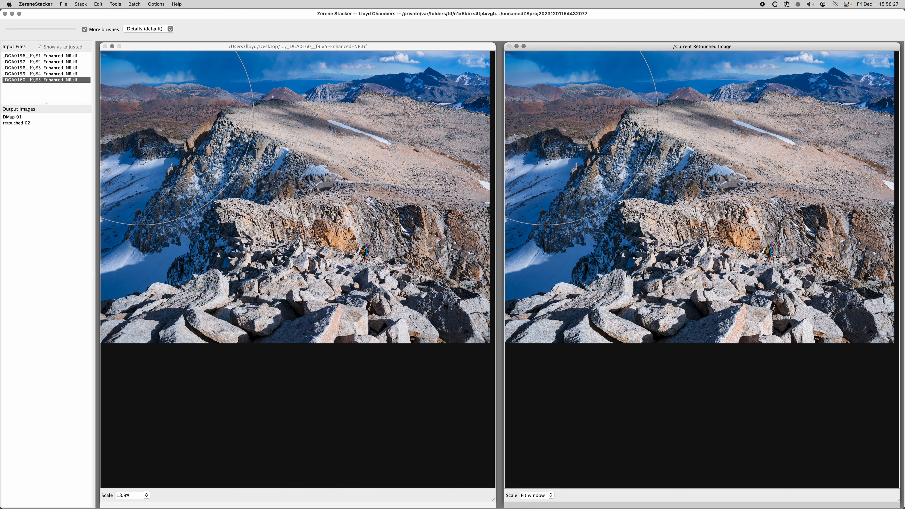
Shrink the brush and paint frame #5 over the snow slopes and dark rock along the image's left side
scroll(563, 122, "down", 6)
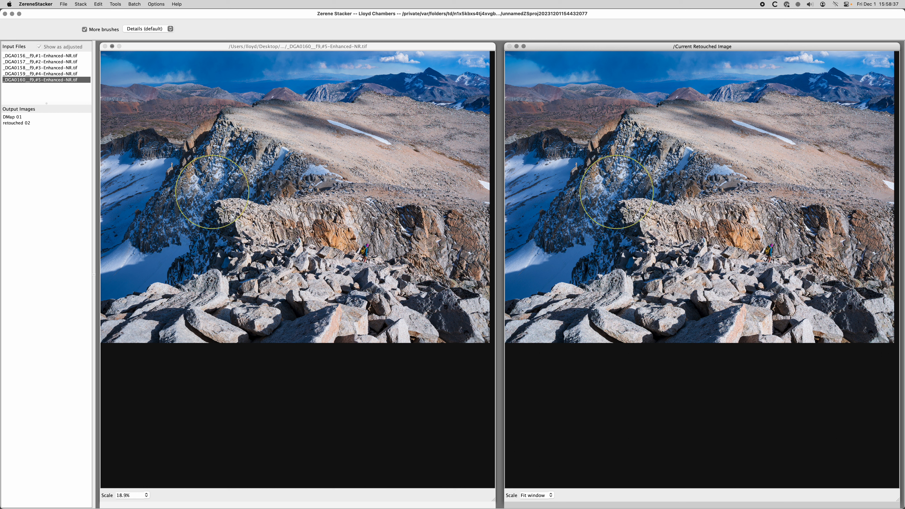
scroll(216, 211, "down", 3)
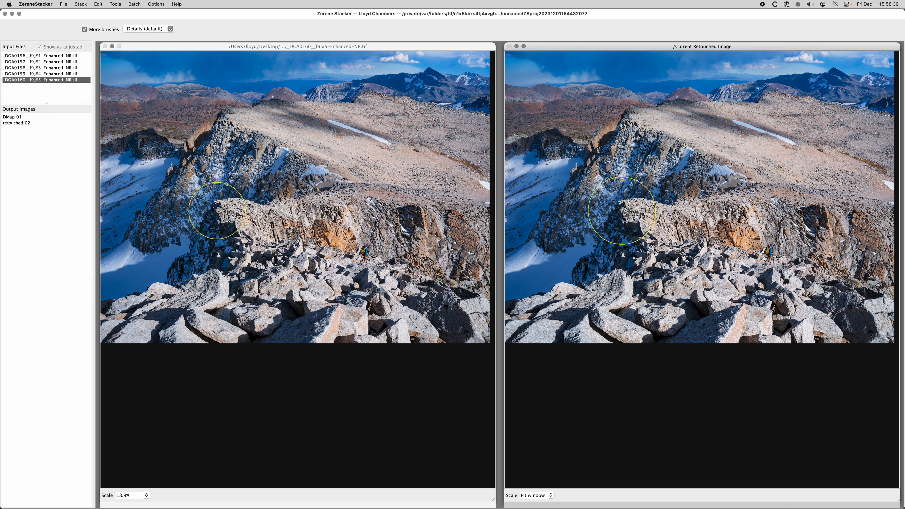
scroll(217, 211, "down", 1)
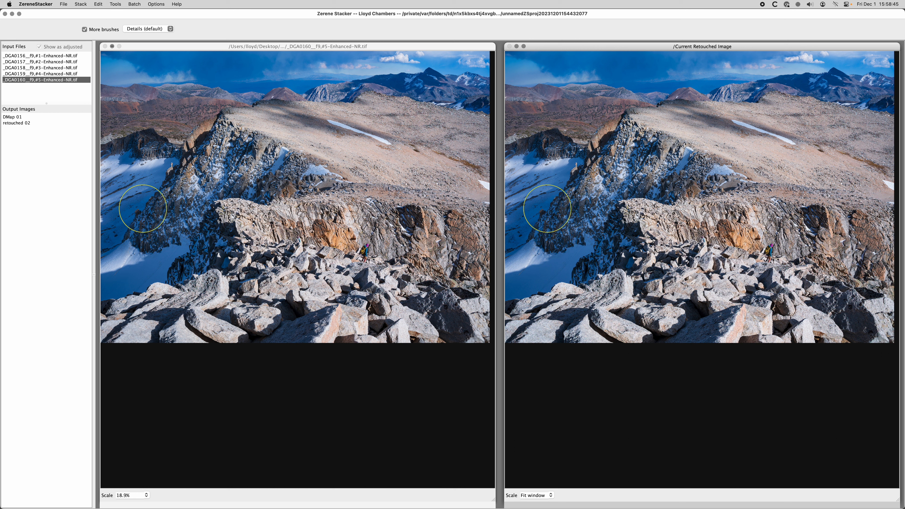
mouse_move(572, 236)
left_mouse_down()
mouse_move(581, 253)
mouse_move(592, 242)
mouse_move(571, 236)
left_mouse_up()
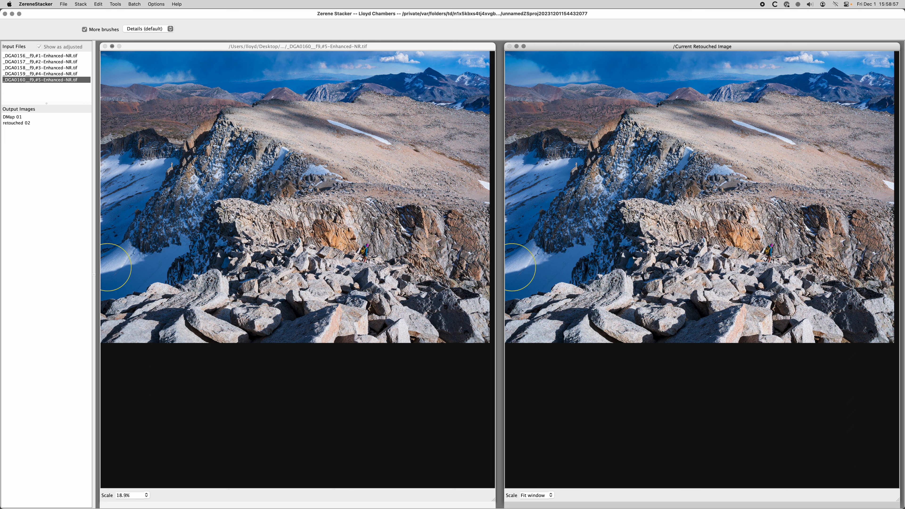
left_click(506, 278)
Adjust the brush size and paint frame #5 over the sunlit cliff band and its right end
scroll(519, 281, "down", 1)
scroll(424, 223, "up", 2)
left_click(878, 238)
left_click_drag(719, 190, 779, 197)
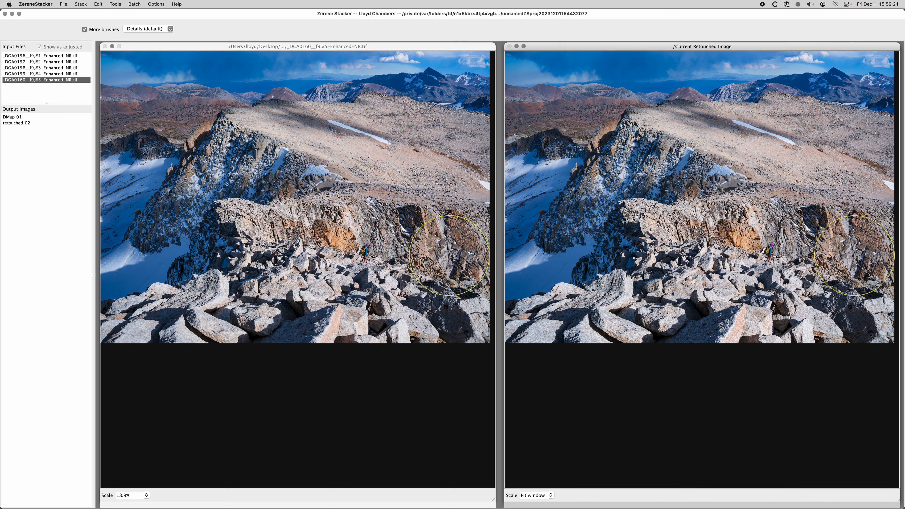
scroll(466, 243, "down", 5)
left_click(748, 238)
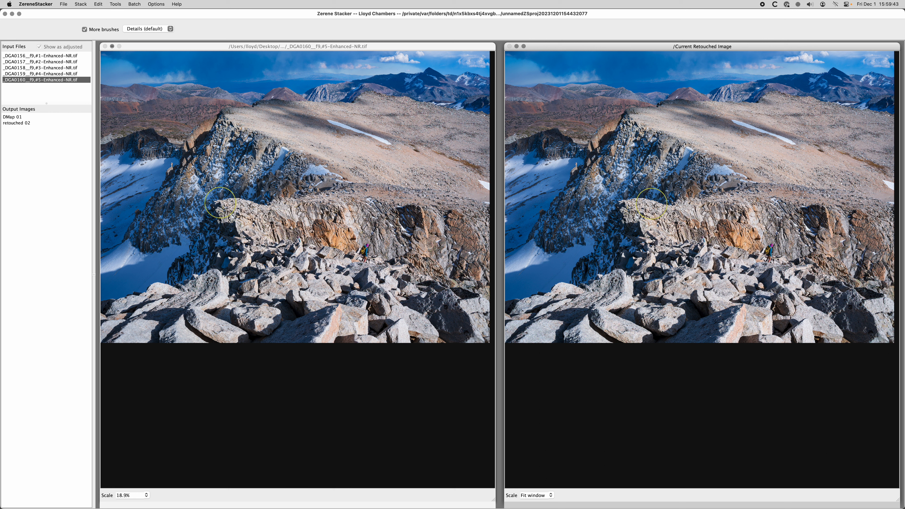
Paint frame #5 along the dark rocky edge at the cliff band's left end, adjusting the brush size near the foreground boulders
left_click_drag(613, 201, 621, 210)
left_click(614, 212)
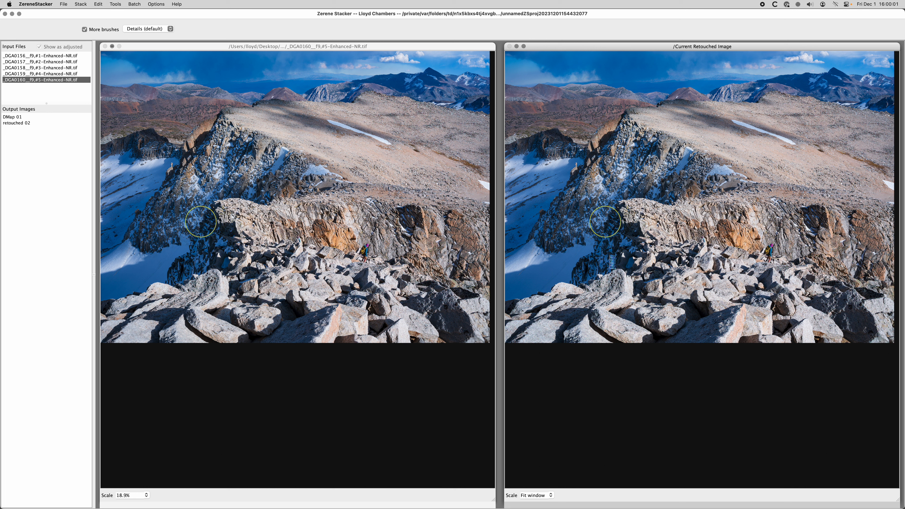
left_click_drag(605, 221, 605, 250)
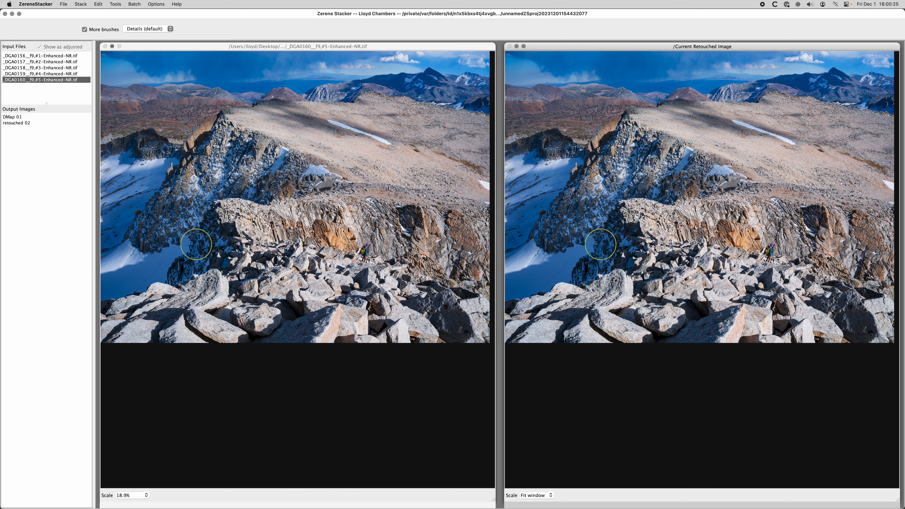
scroll(593, 229, "up", 3)
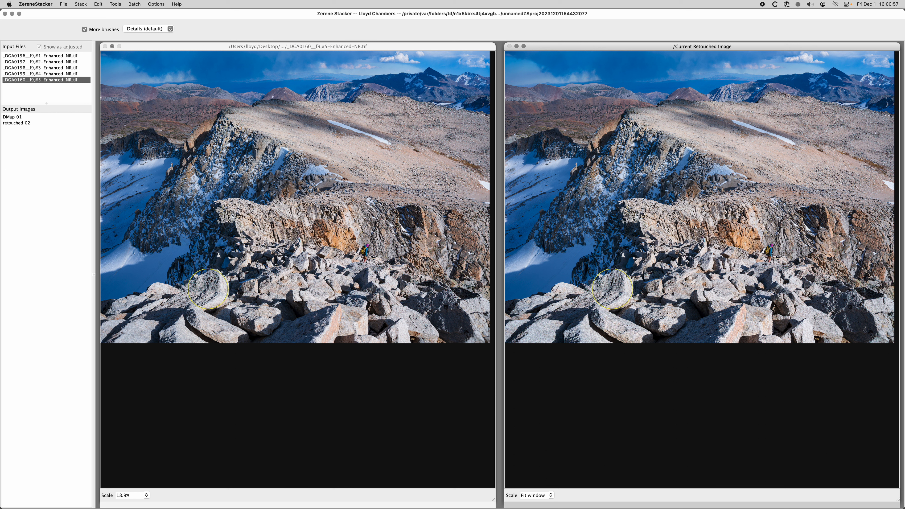
scroll(209, 292, "down", 5)
scroll(209, 291, "down", 3)
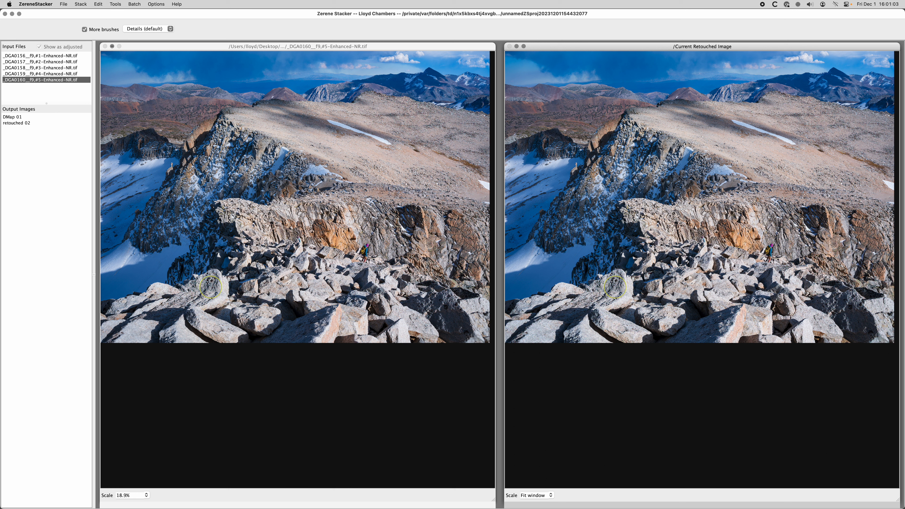